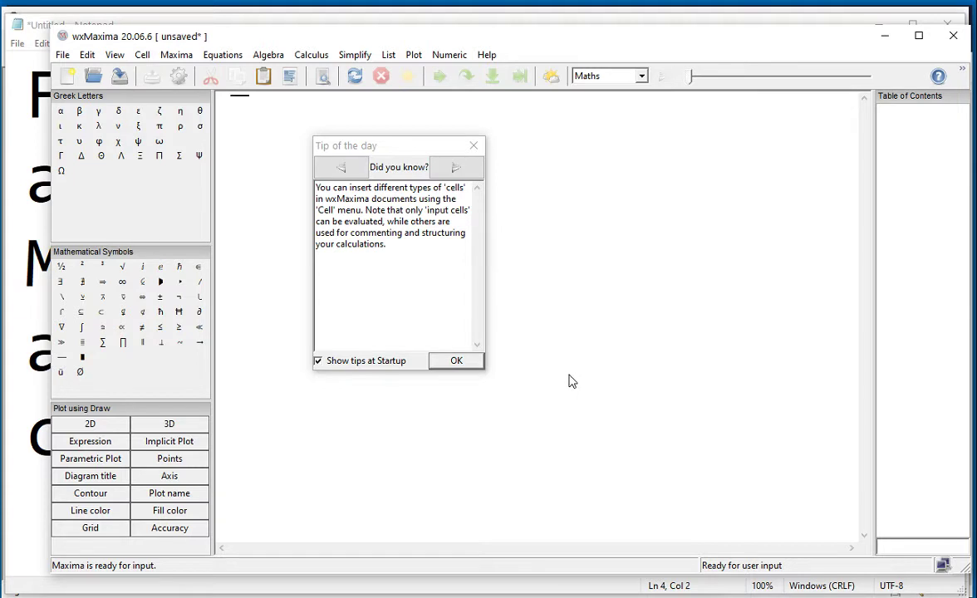
pyautogui.click(474, 146)
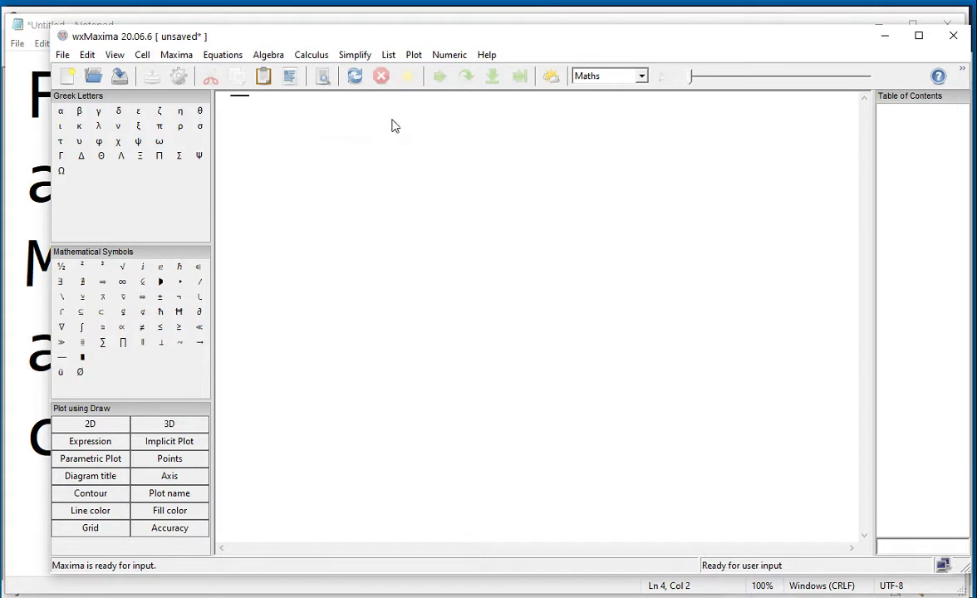
pyautogui.click(267, 57)
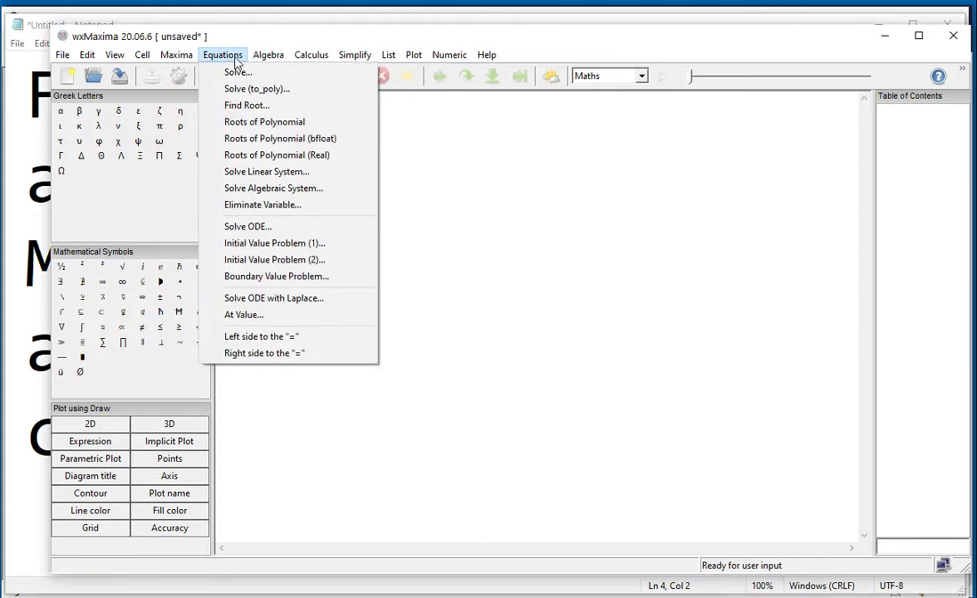
pyautogui.moveTo(315, 56)
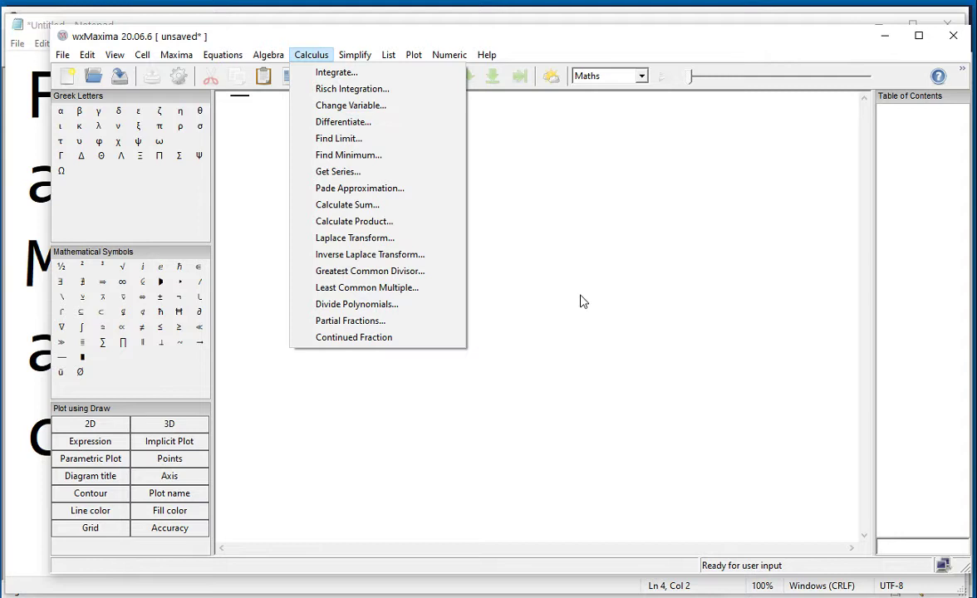
pyautogui.click(603, 286)
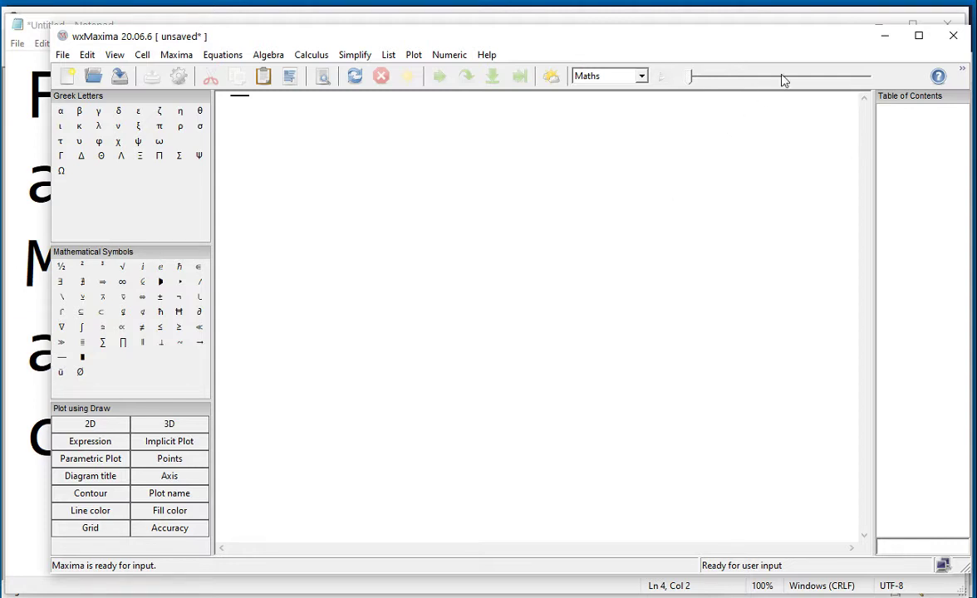
# Close wxMaxima and run the Google search for 'maxima algebra' in Firefox
pyautogui.click(954, 39)
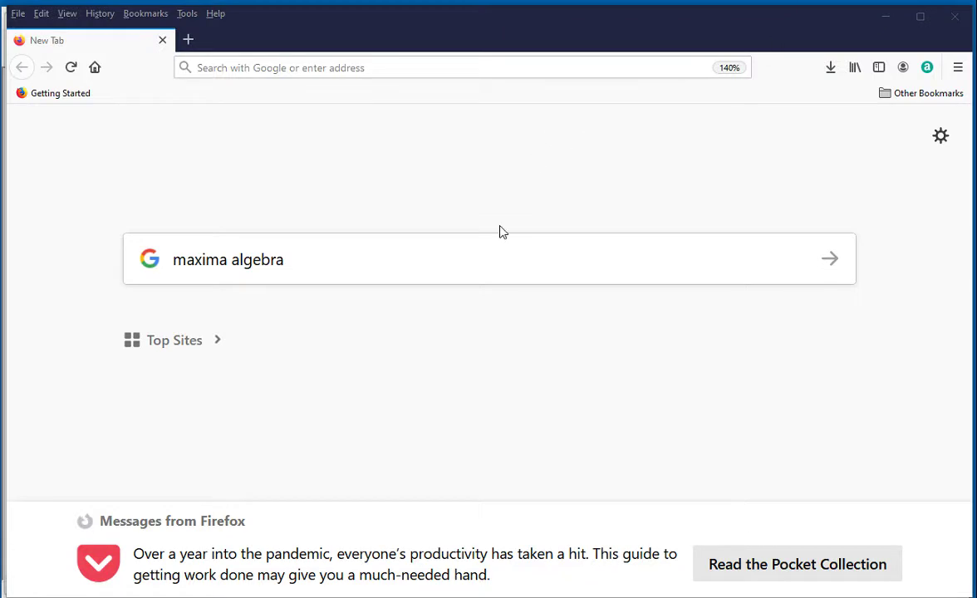
pyautogui.click(179, 268)
pyautogui.click(399, 425)
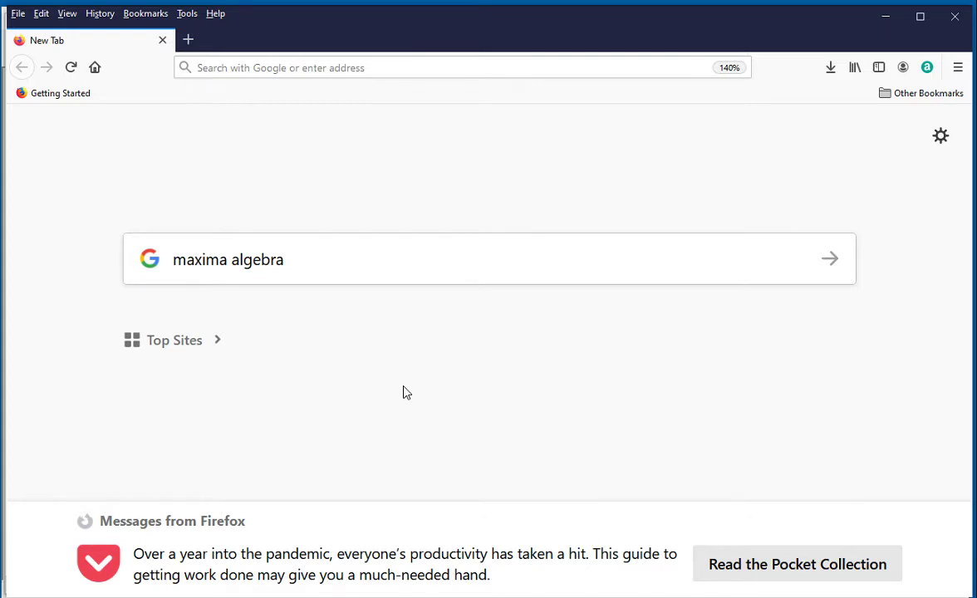
pyautogui.click(334, 268)
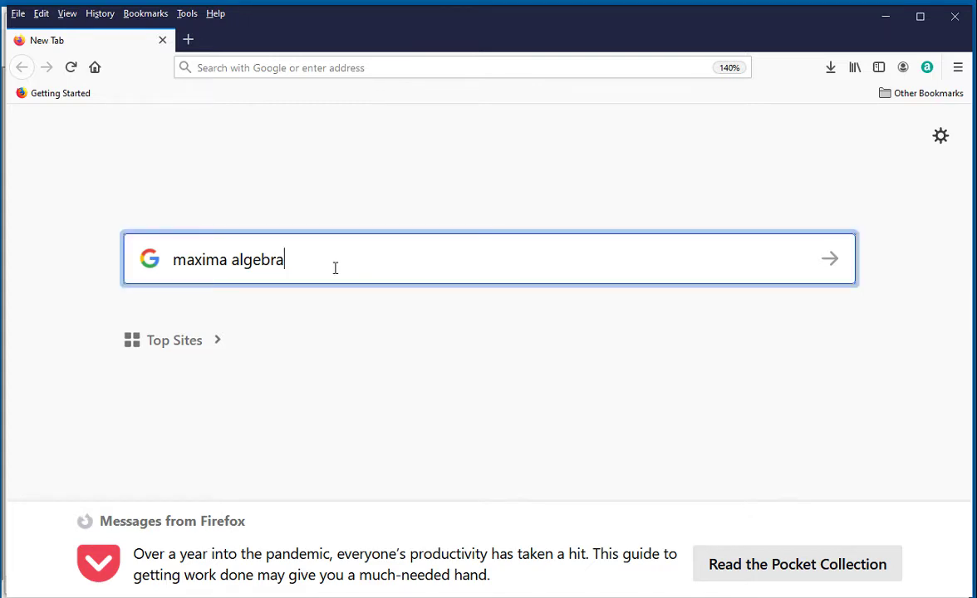
pyautogui.press('Return')
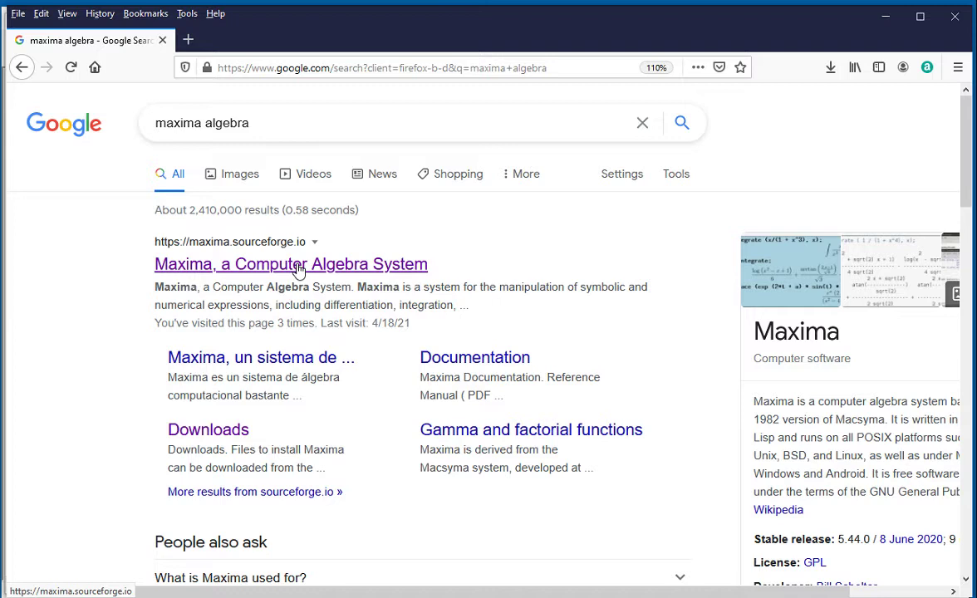
# Open the 'Maxima, a Computer Algebra System' result, then Downloads, then 'Installation of Maxima in Windows'
pyautogui.click(299, 266)
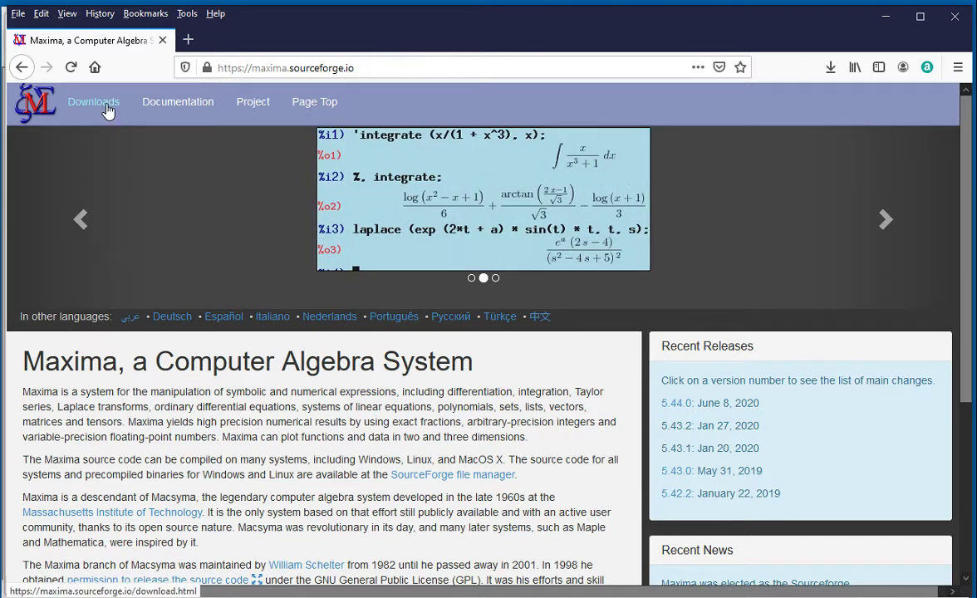
pyautogui.click(103, 104)
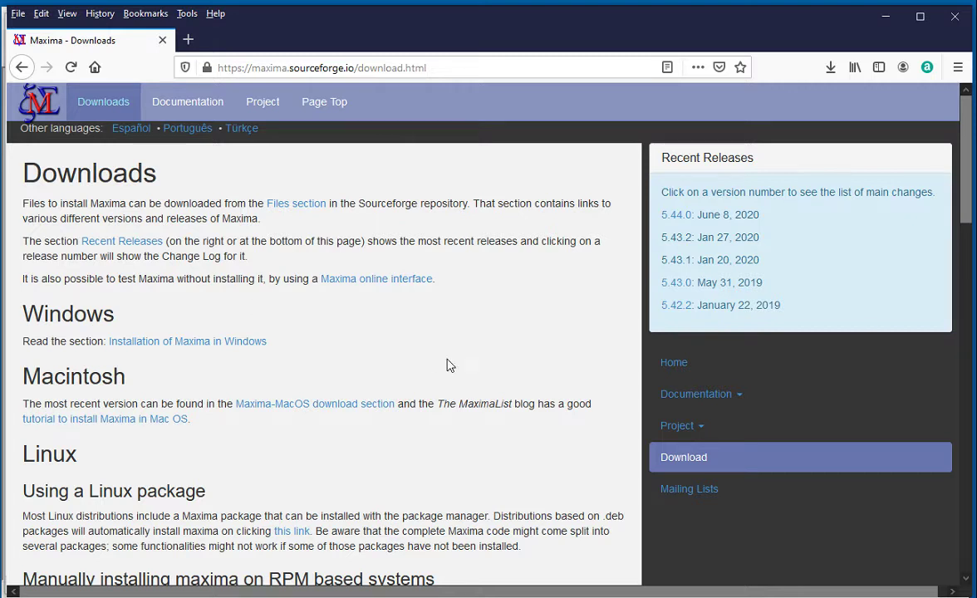
pyautogui.click(241, 344)
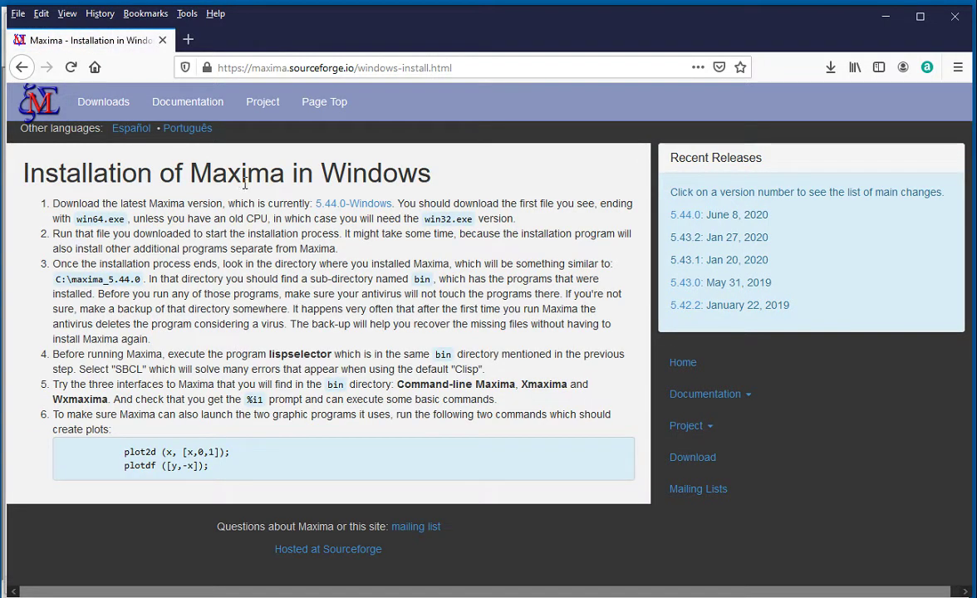
# Save maxima-clisp-sbcl-5.44.0-win64.exe from the 5.44.0-Windows release and confirm it finished downloading
pyautogui.click(357, 206)
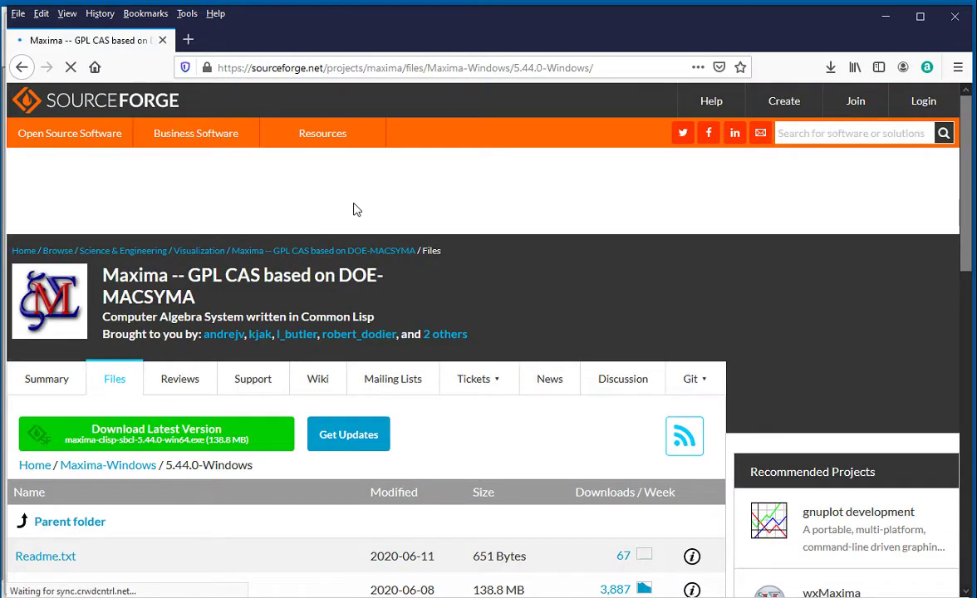
pyautogui.click(175, 445)
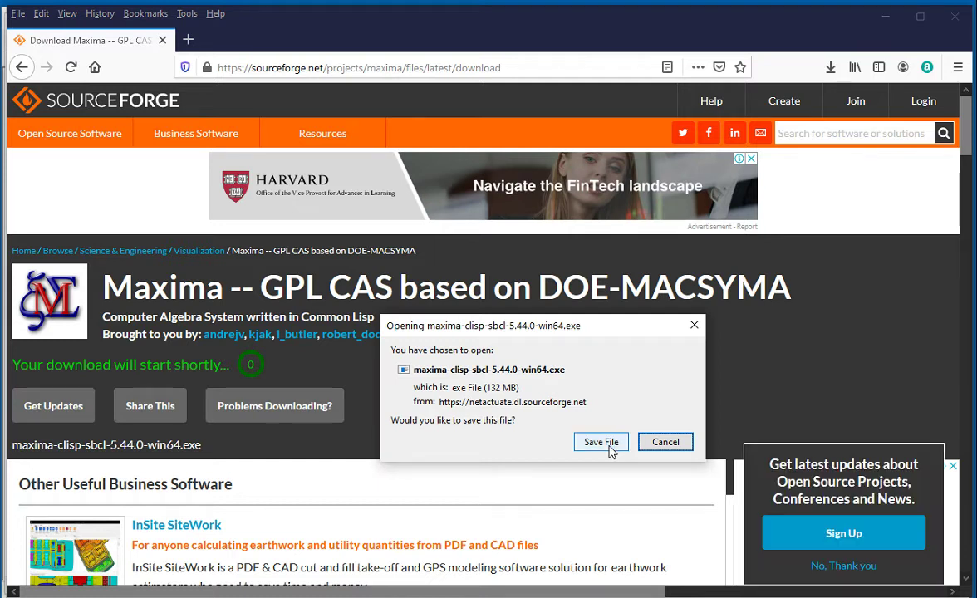
pyautogui.click(601, 442)
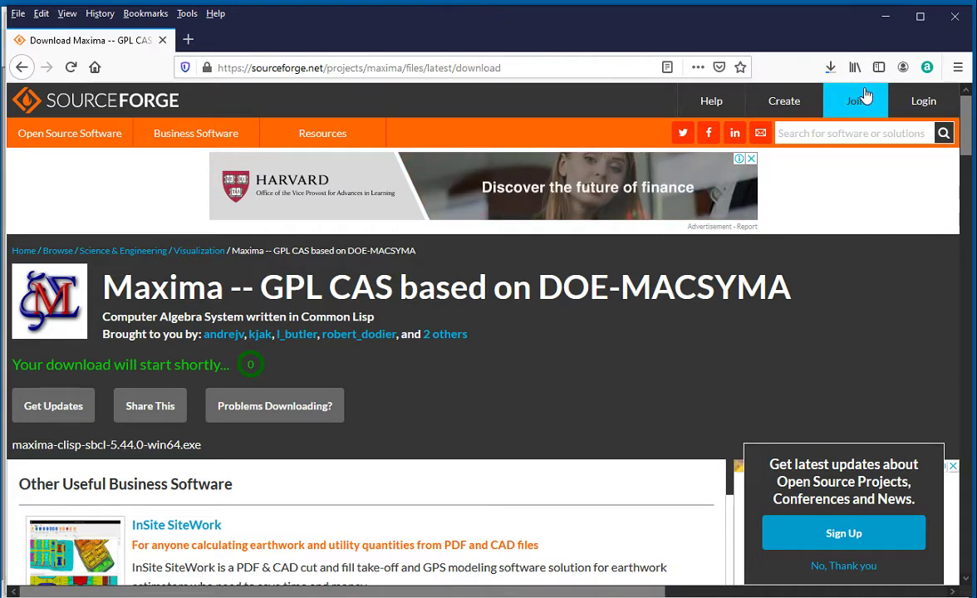
pyautogui.click(830, 67)
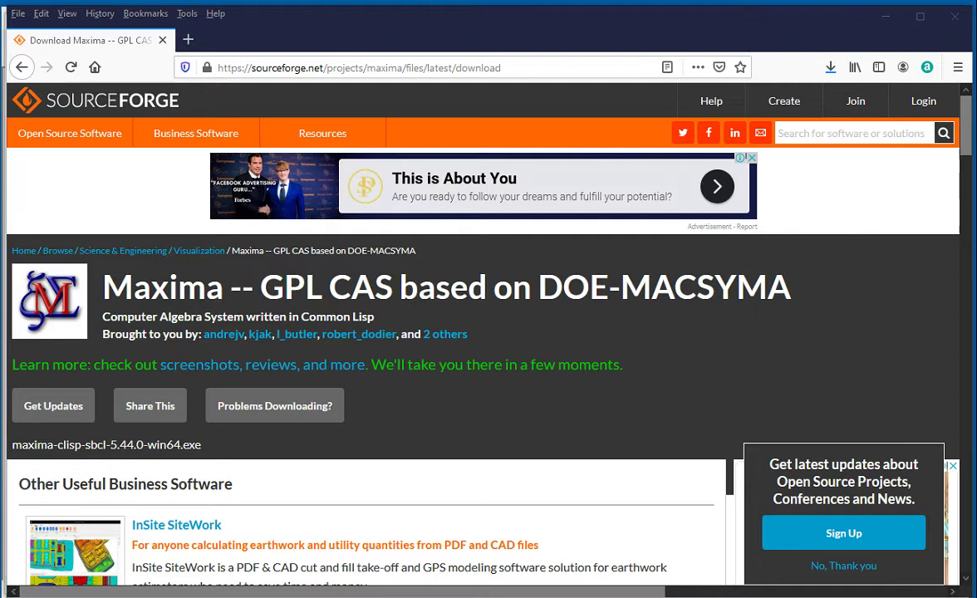
pyautogui.click(830, 68)
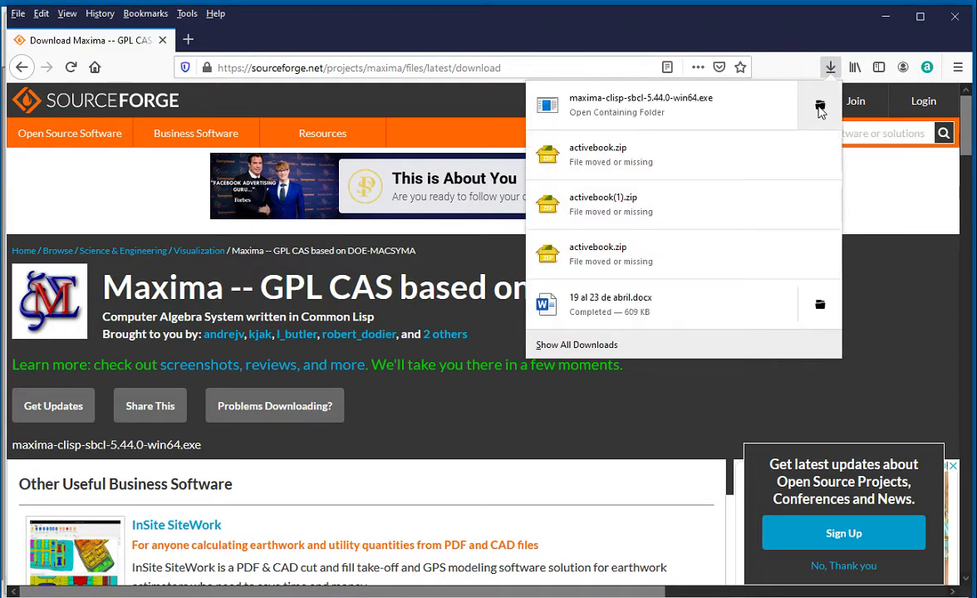
# Open the Downloads folder and run maxima-clisp-sbcl-5.44.0-win64.exe
pyautogui.click(820, 106)
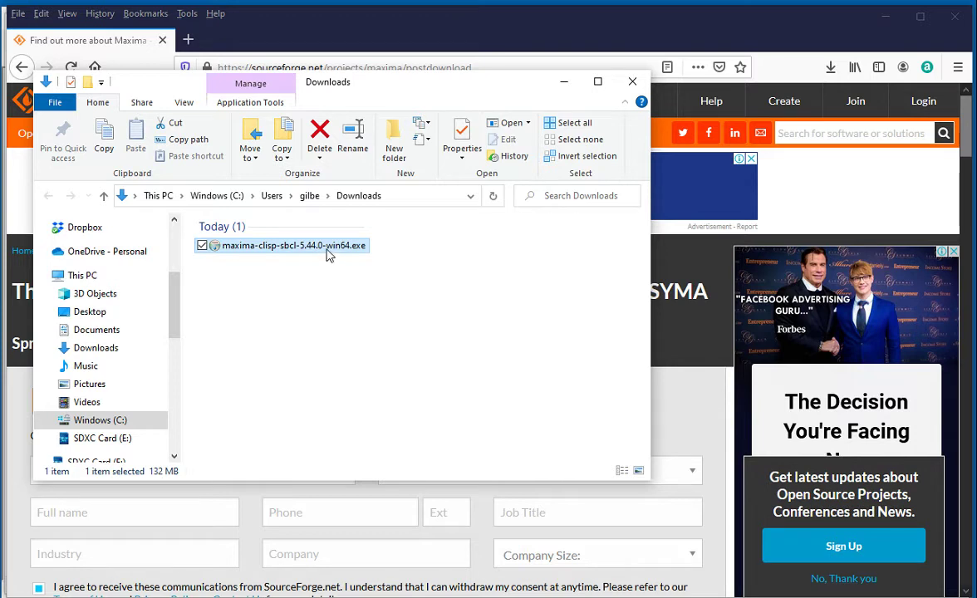
pyautogui.doubleClick(328, 253)
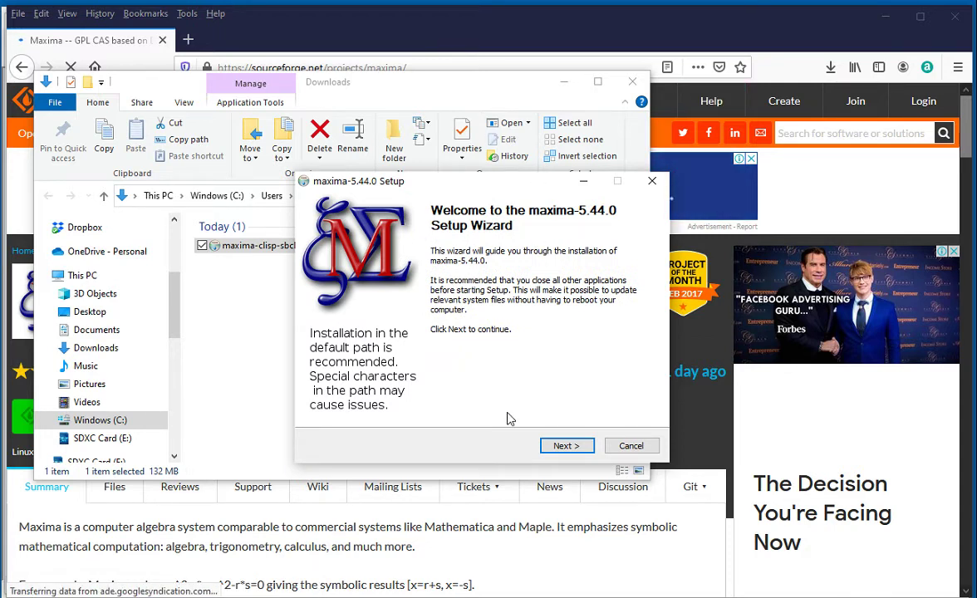
# Accept the license, keep C:\maxima-5.44.0, default shortcuts and components, install, and finish
pyautogui.click(563, 447)
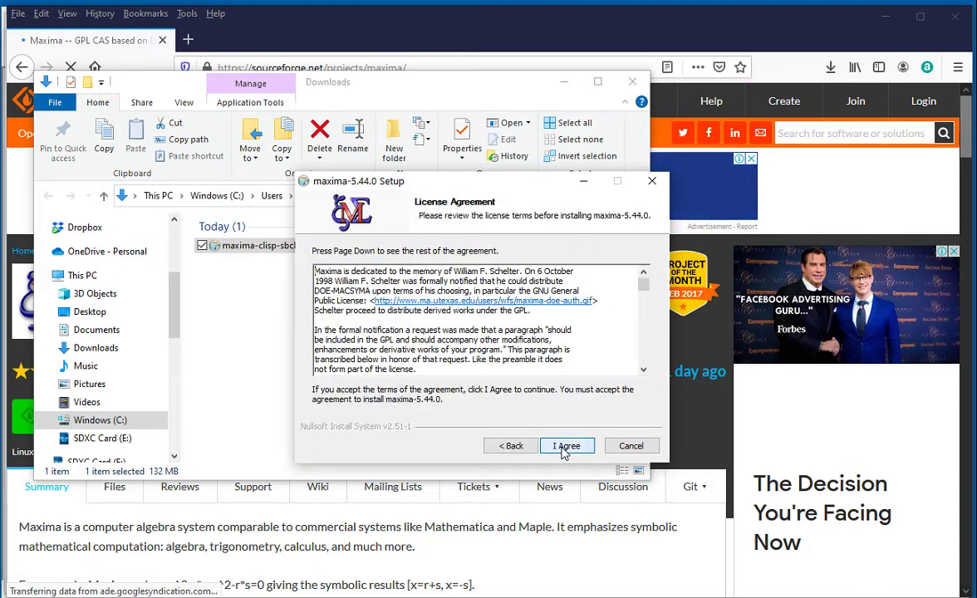
pyautogui.click(562, 447)
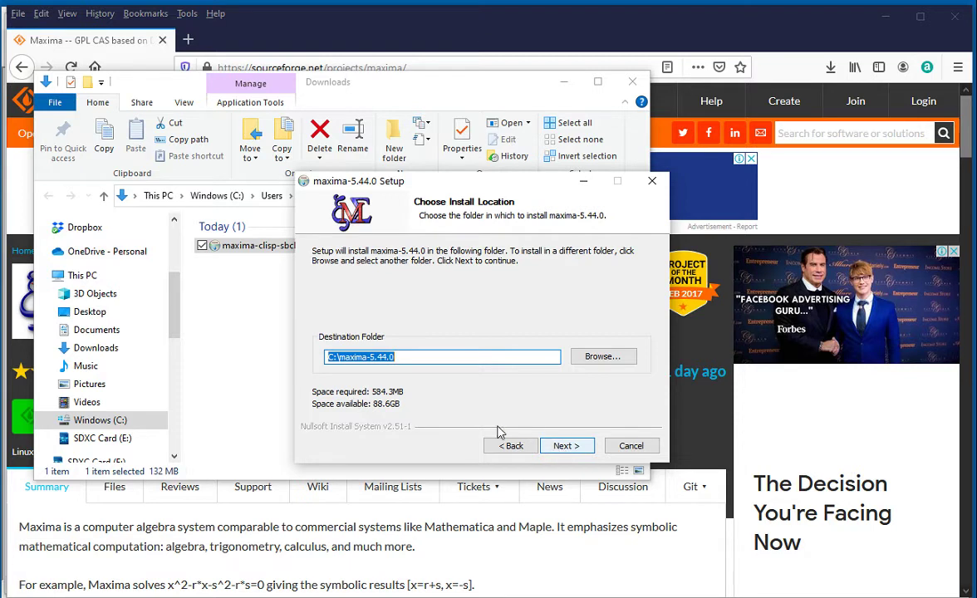
pyautogui.click(408, 359)
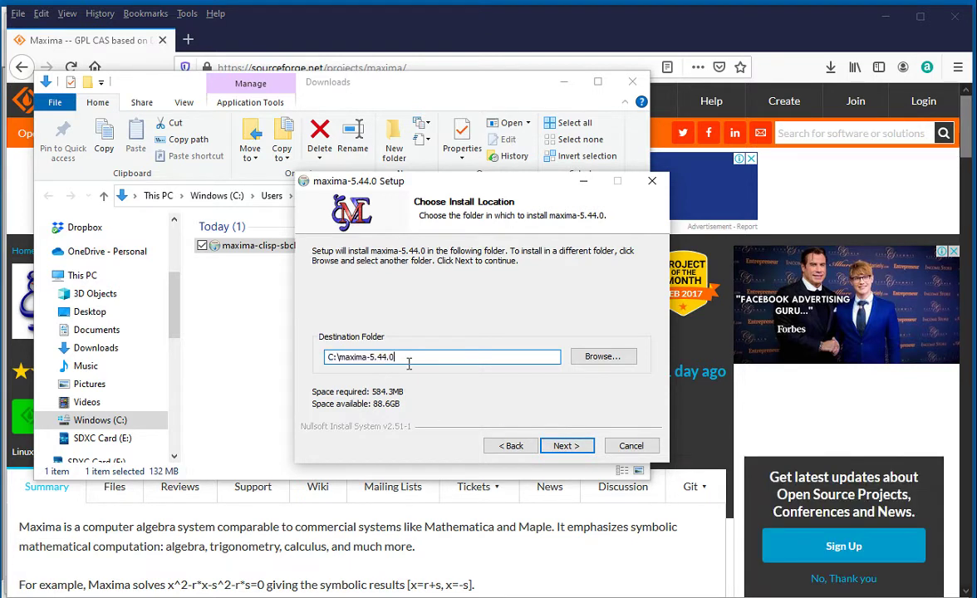
pyautogui.moveTo(408, 363); pyautogui.dragTo(326, 370)
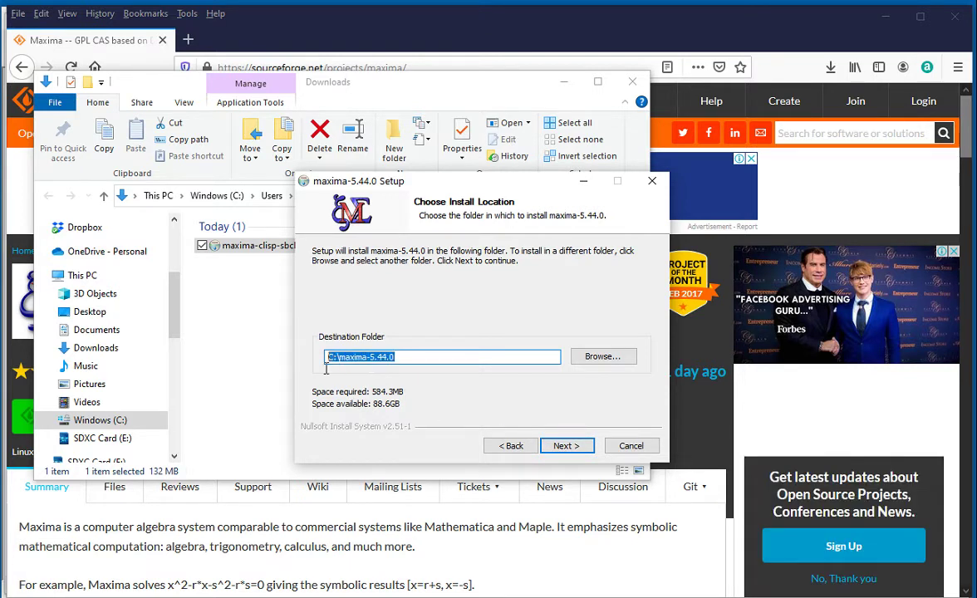
pyautogui.click(452, 362)
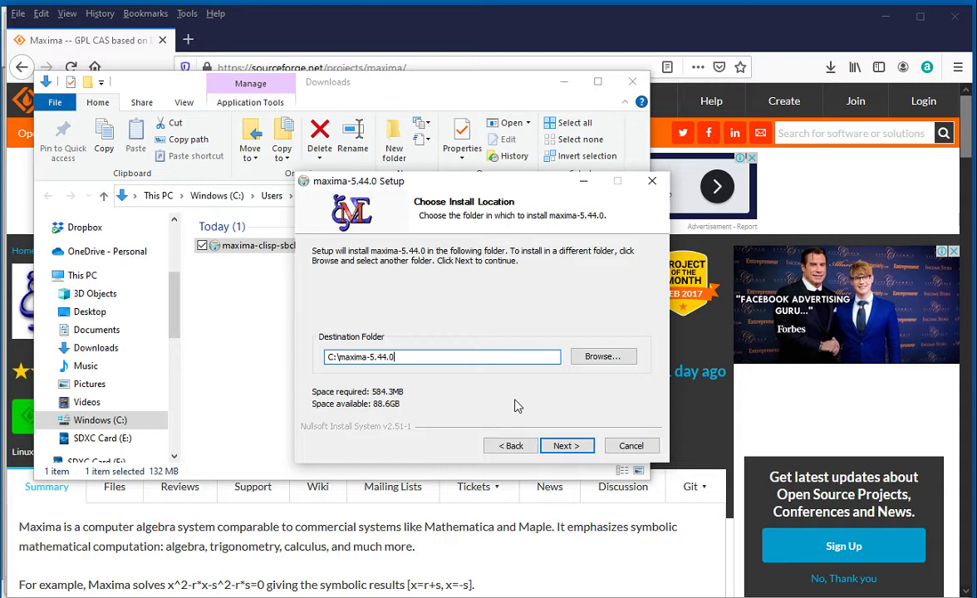
pyautogui.click(564, 446)
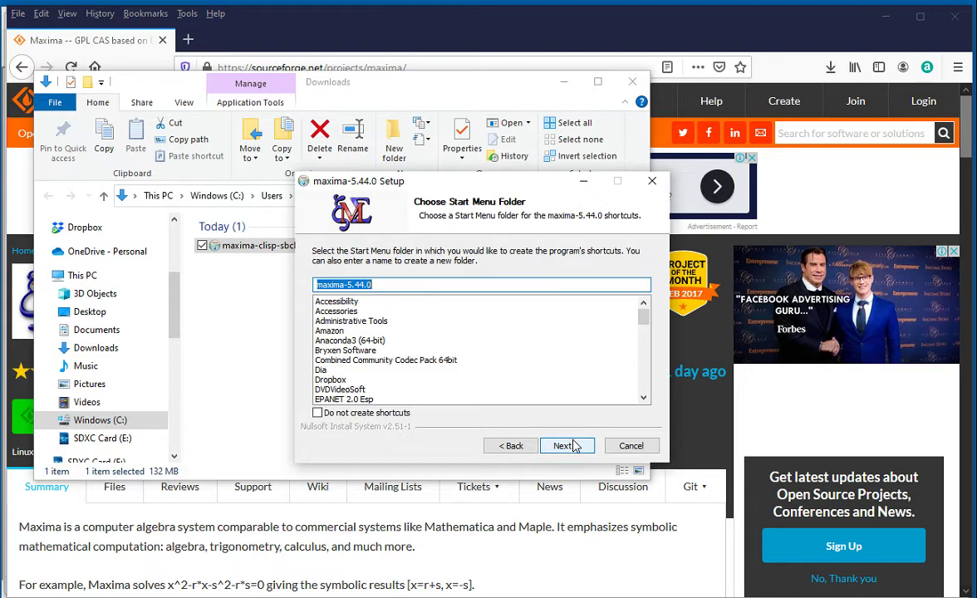
pyautogui.click(574, 447)
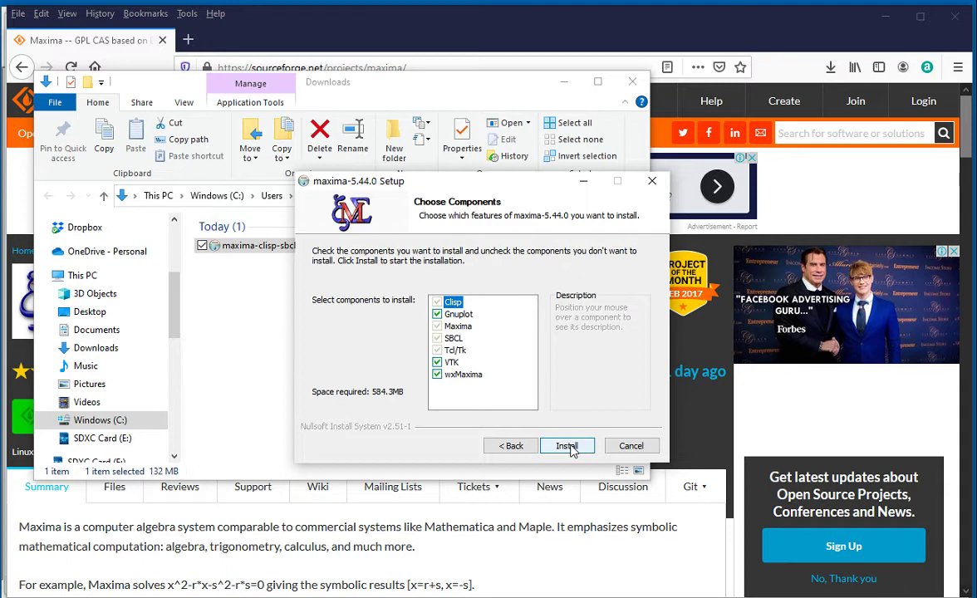
pyautogui.click(568, 447)
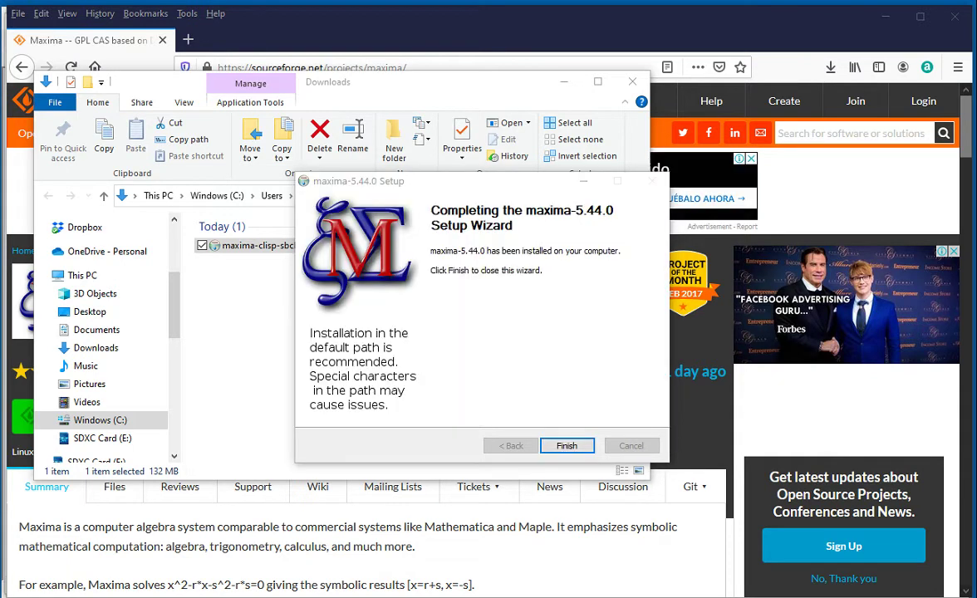
pyautogui.click(566, 447)
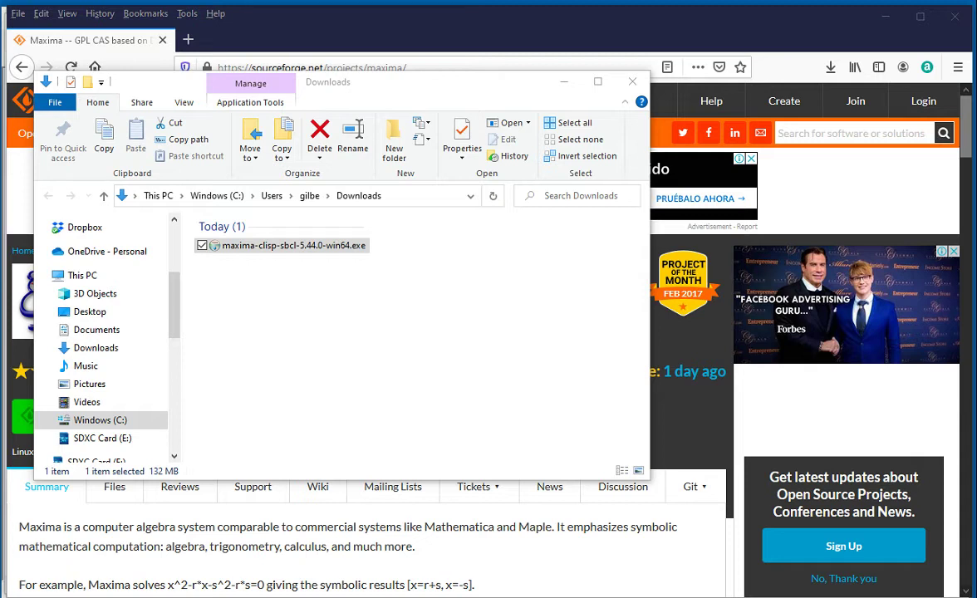
# Bring up the Start menu's installed apps list, then dismiss it
pyautogui.press('super')
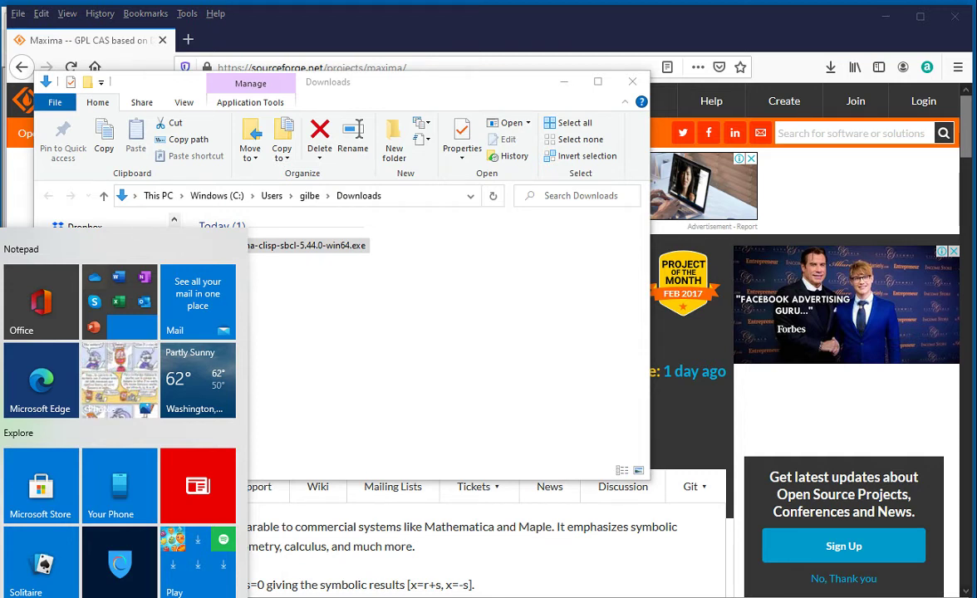
pyautogui.press('Escape')
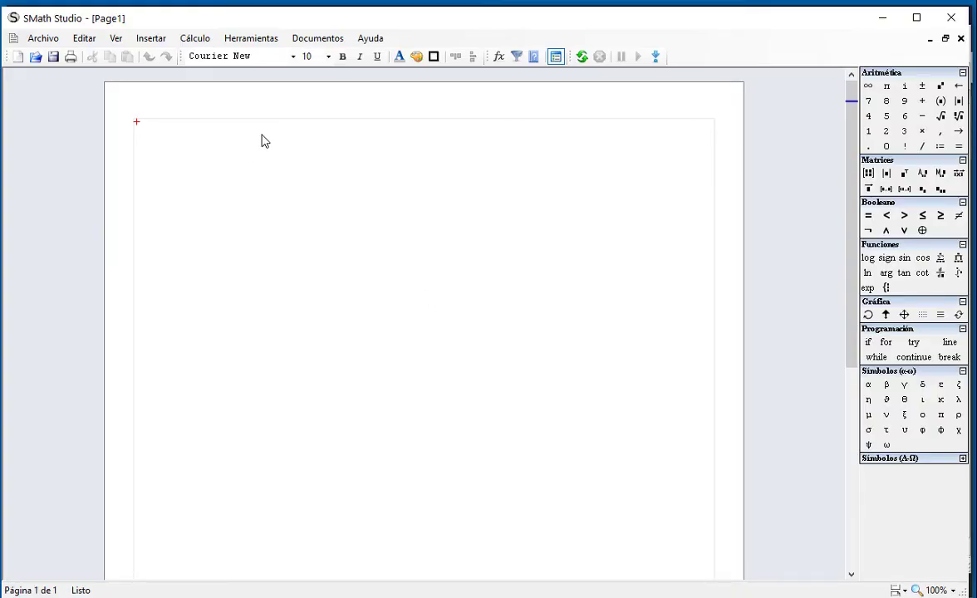
# Set Idioma de la interfaz to English in Herramientas > Opciones and accept
pyautogui.click(252, 39)
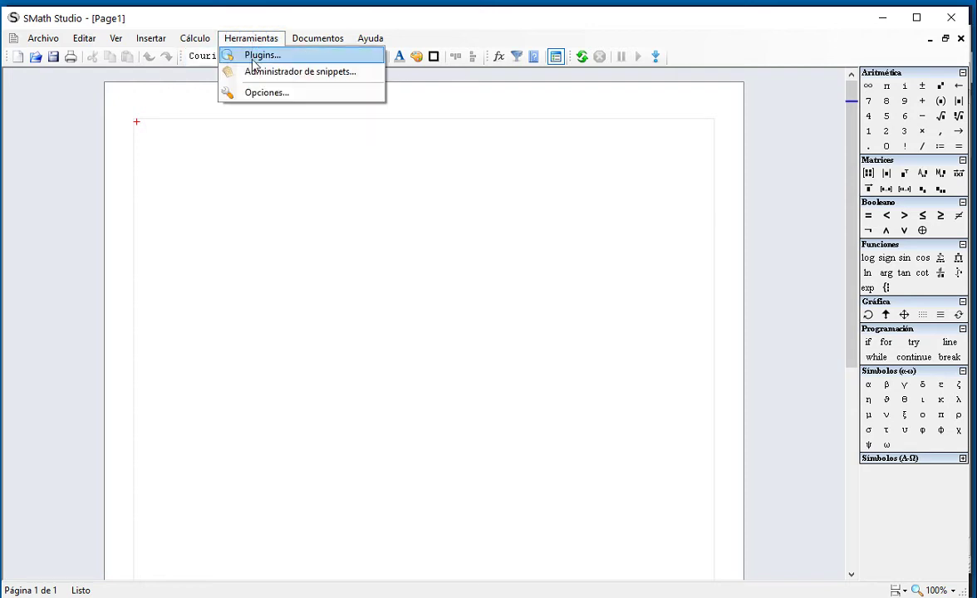
pyautogui.click(264, 93)
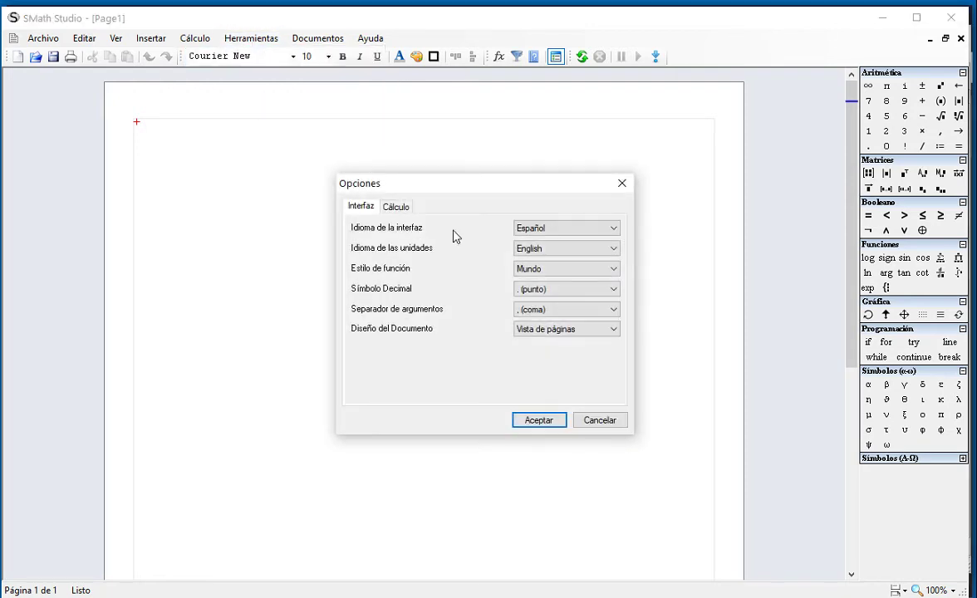
pyautogui.click(568, 222)
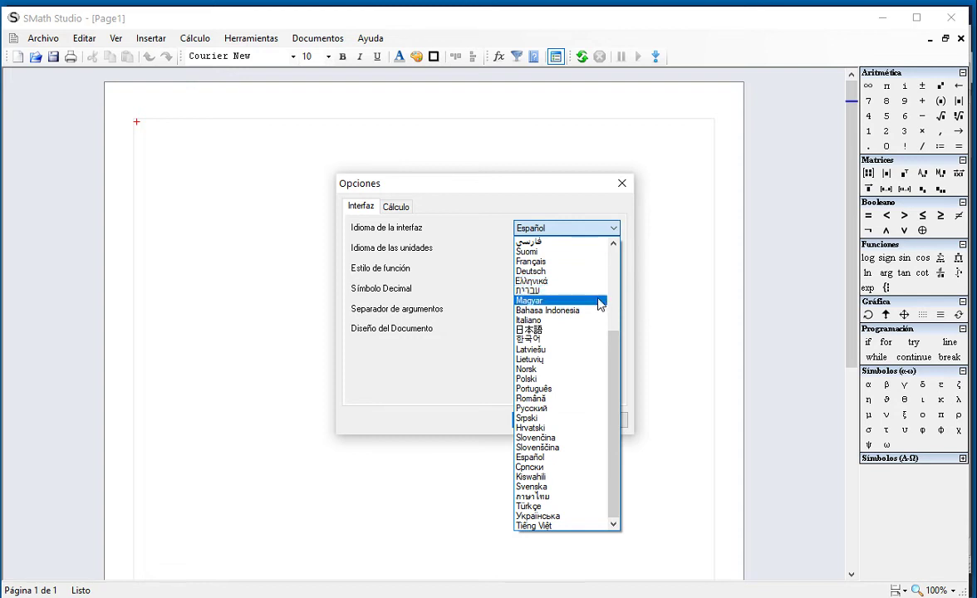
pyautogui.scroll(5, 618, 277)
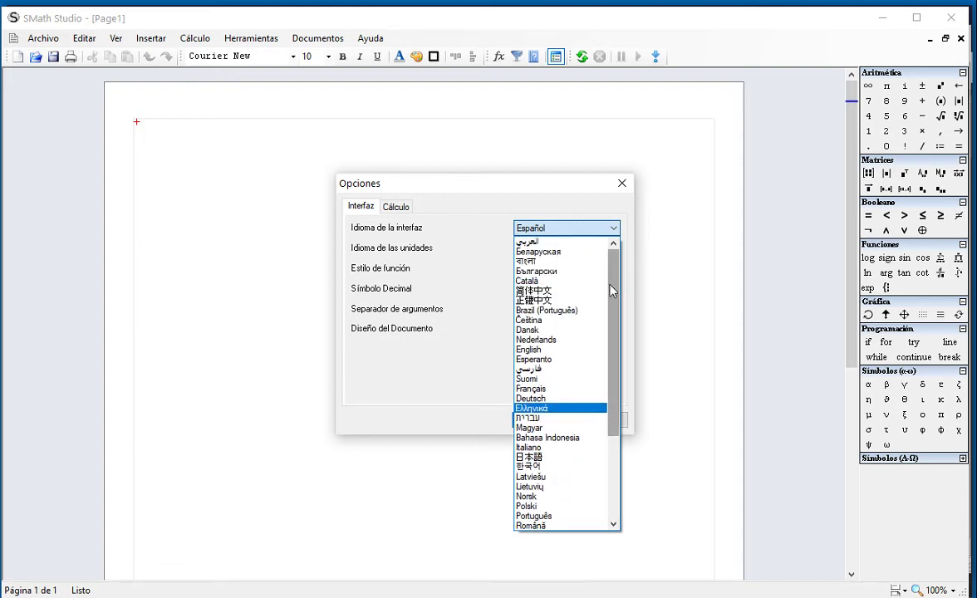
pyautogui.click(573, 350)
pyautogui.click(541, 418)
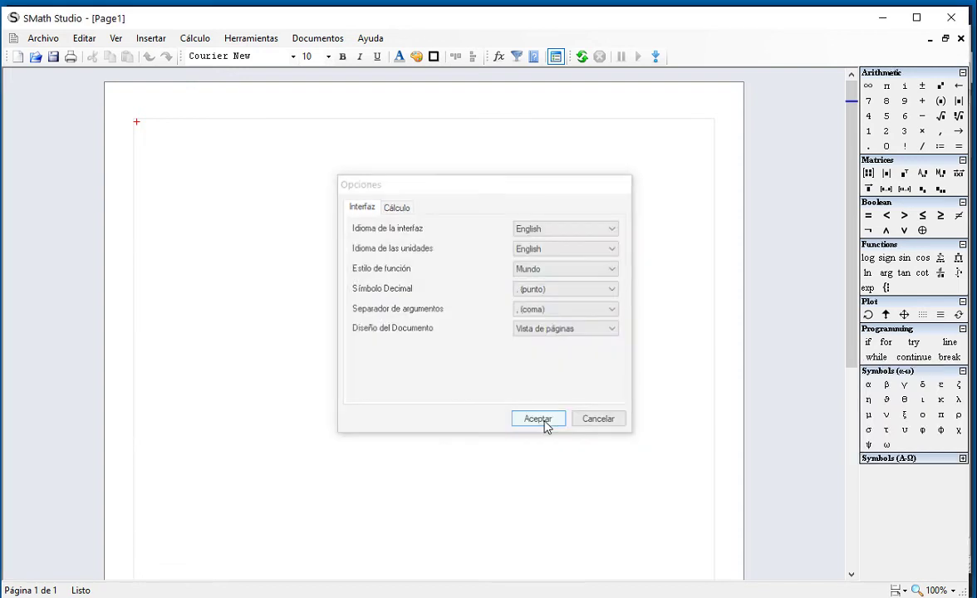
pyautogui.click(223, 38)
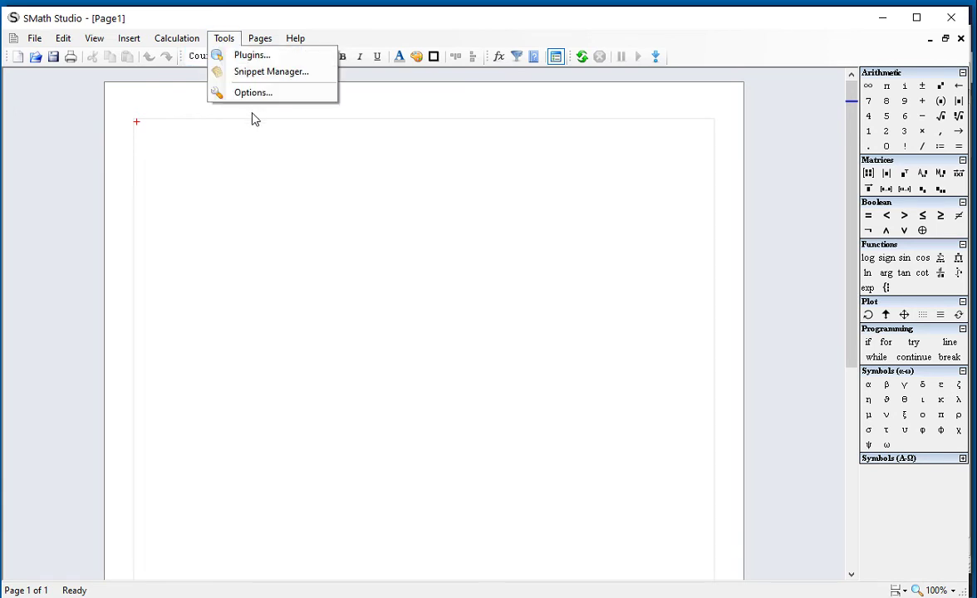
# Open Tools > Plugins and scroll up to the first installed plugin
pyautogui.click(256, 56)
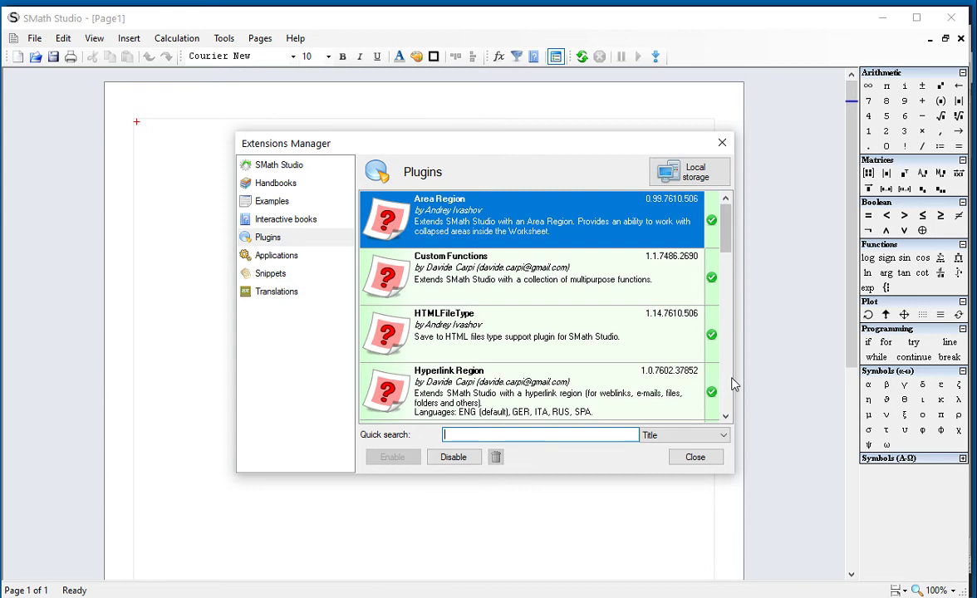
pyautogui.scroll(-3, 728, 388)
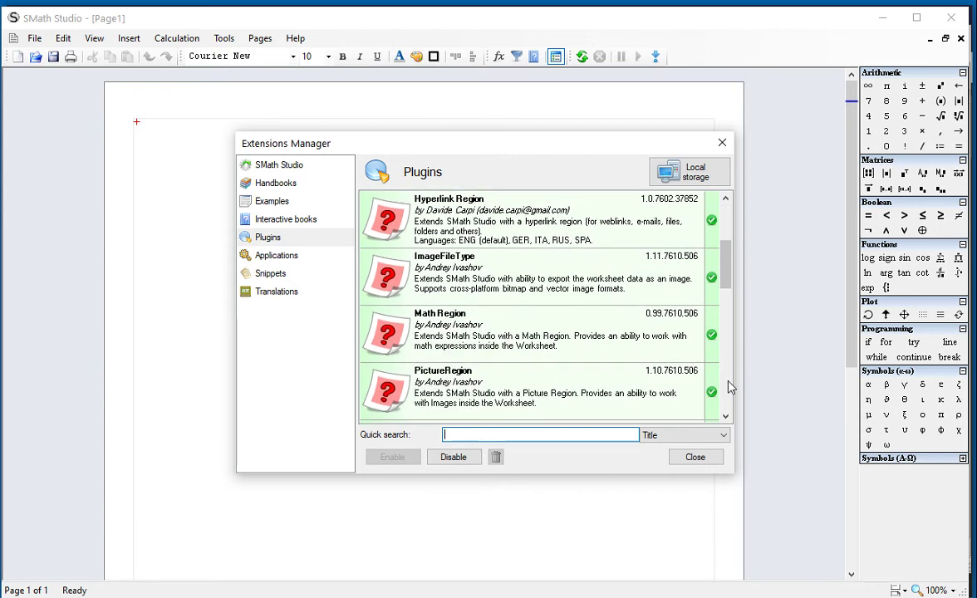
pyautogui.scroll(-3, 729, 388)
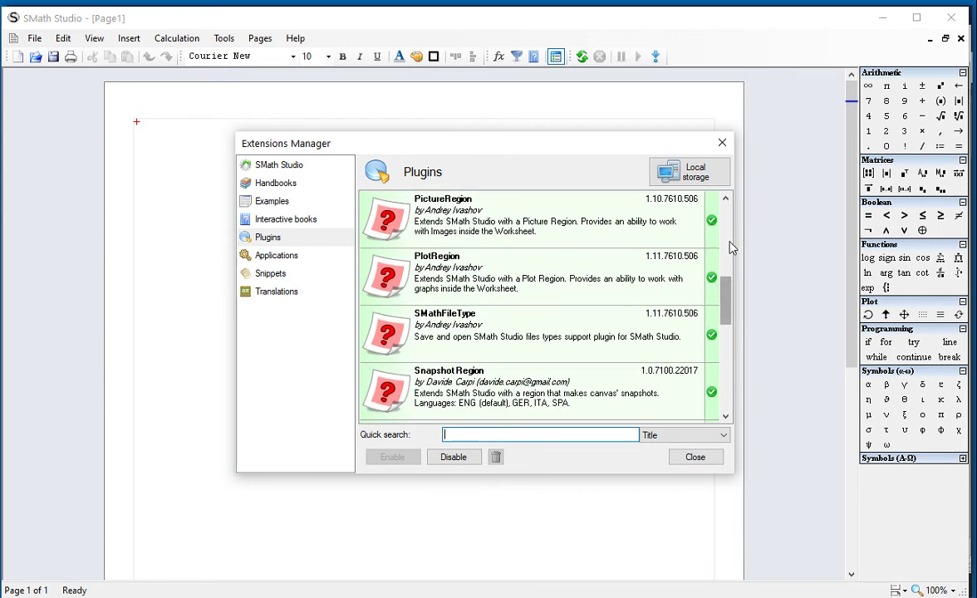
pyautogui.click(727, 201)
pyautogui.click(725, 199)
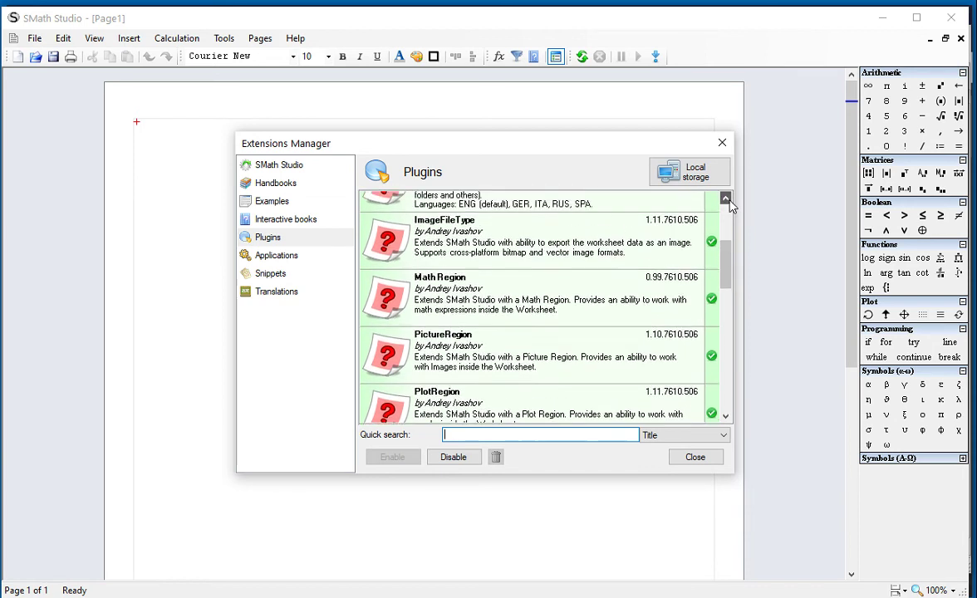
pyautogui.click(725, 199)
pyautogui.click(726, 200)
pyautogui.click(726, 199)
pyautogui.click(727, 201)
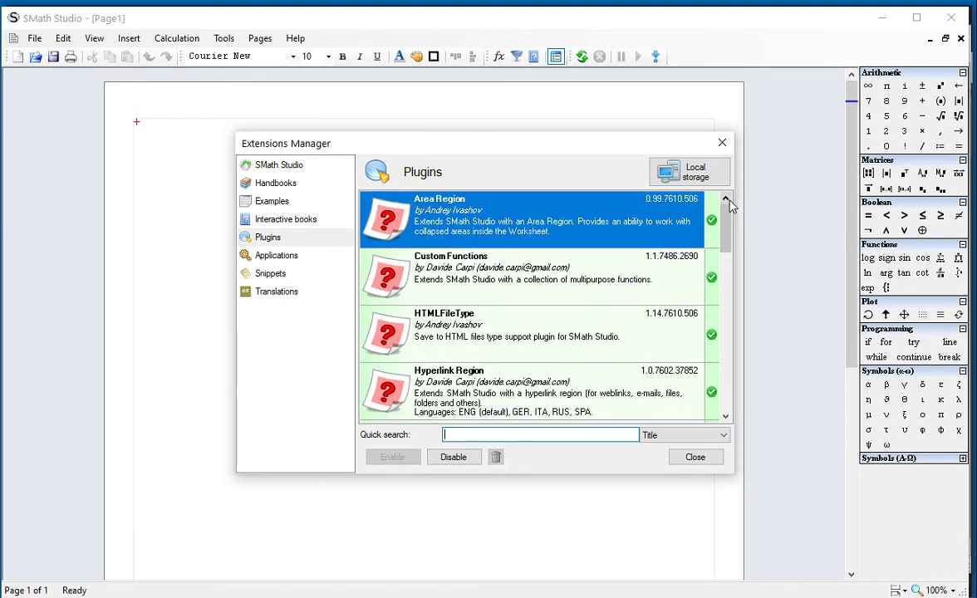
# Scroll down through the installed plugins until X-Y Plot Region is visible
pyautogui.click(725, 420)
pyautogui.click(726, 420)
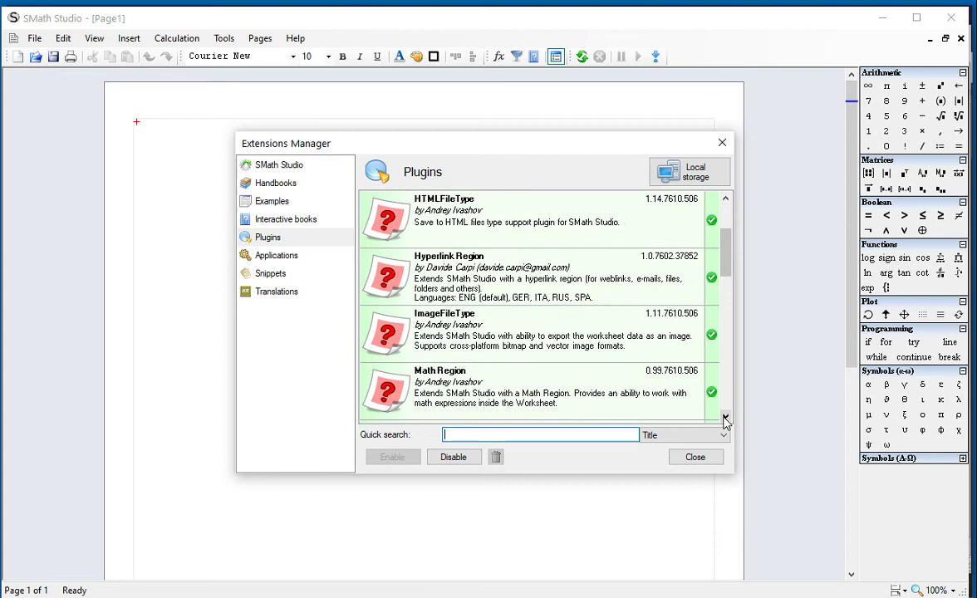
pyautogui.click(725, 420)
pyautogui.click(726, 419)
pyautogui.click(725, 419)
pyautogui.click(725, 420)
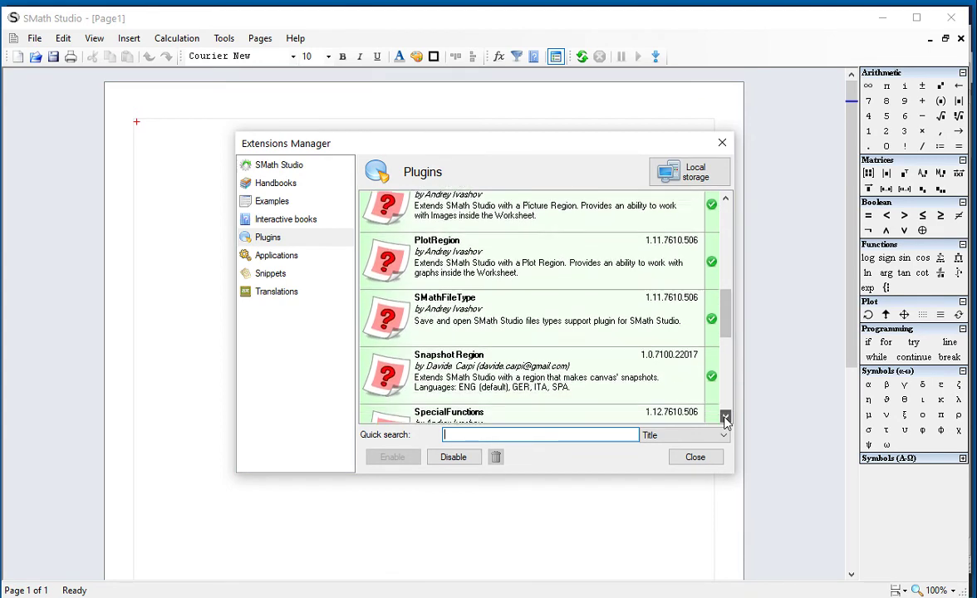
pyautogui.click(725, 420)
pyautogui.click(725, 420)
pyautogui.click(726, 420)
pyautogui.click(726, 420)
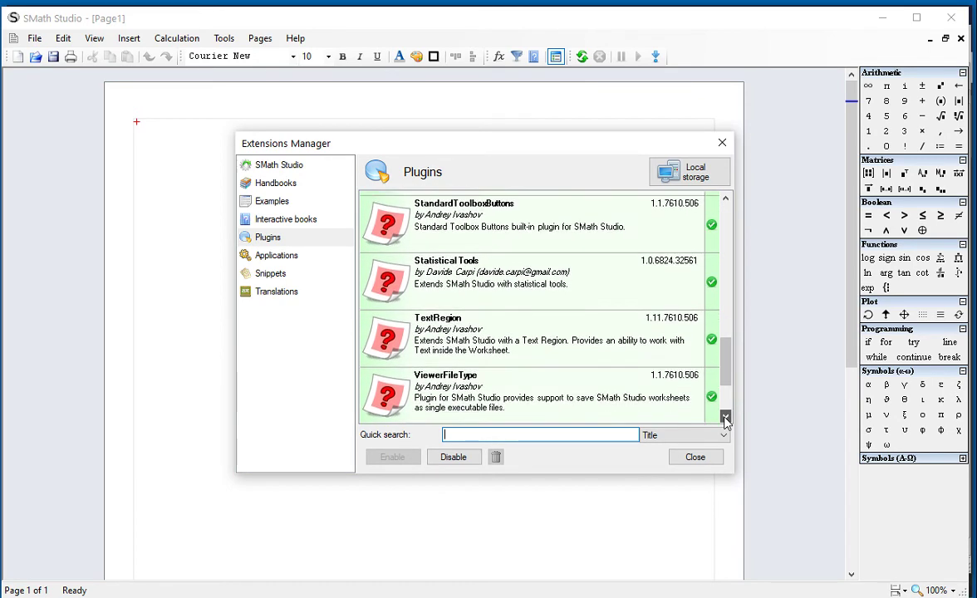
pyautogui.click(725, 419)
pyautogui.click(725, 418)
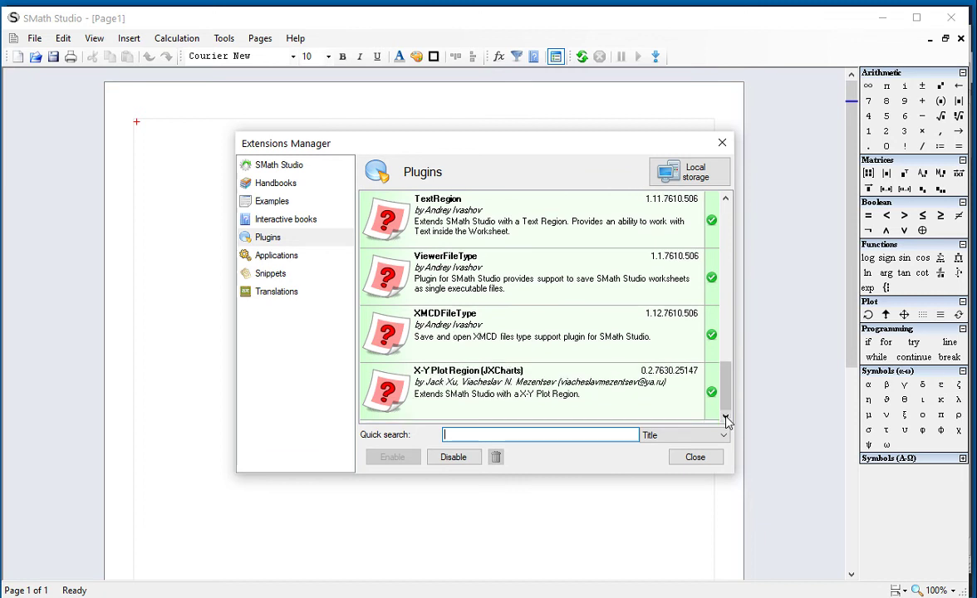
pyautogui.click(792, 94)
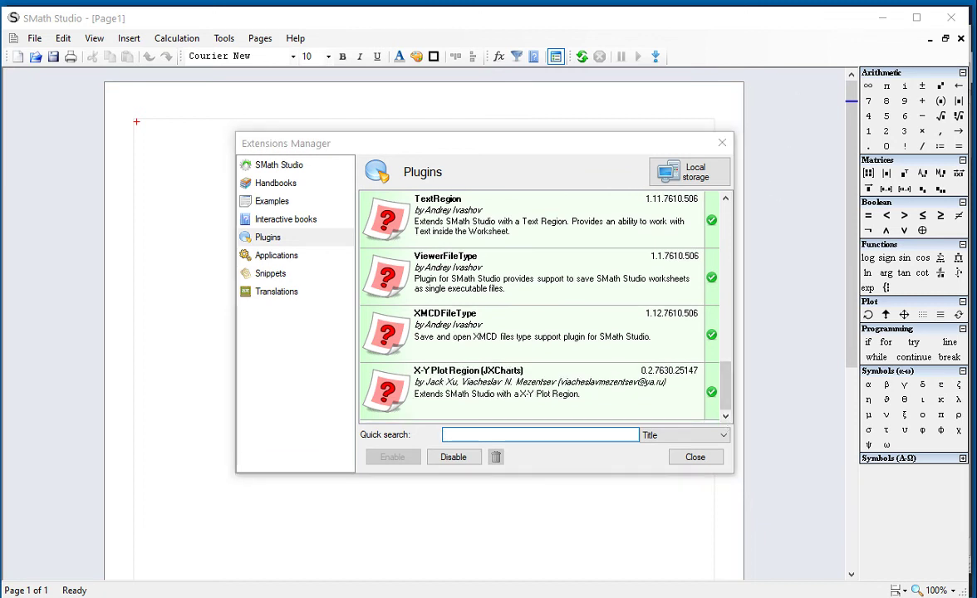
# Switch the plugin source to Online gallery and install MaximaPlugin 1.98.7100.23756
pyautogui.click(711, 181)
pyautogui.click(696, 219)
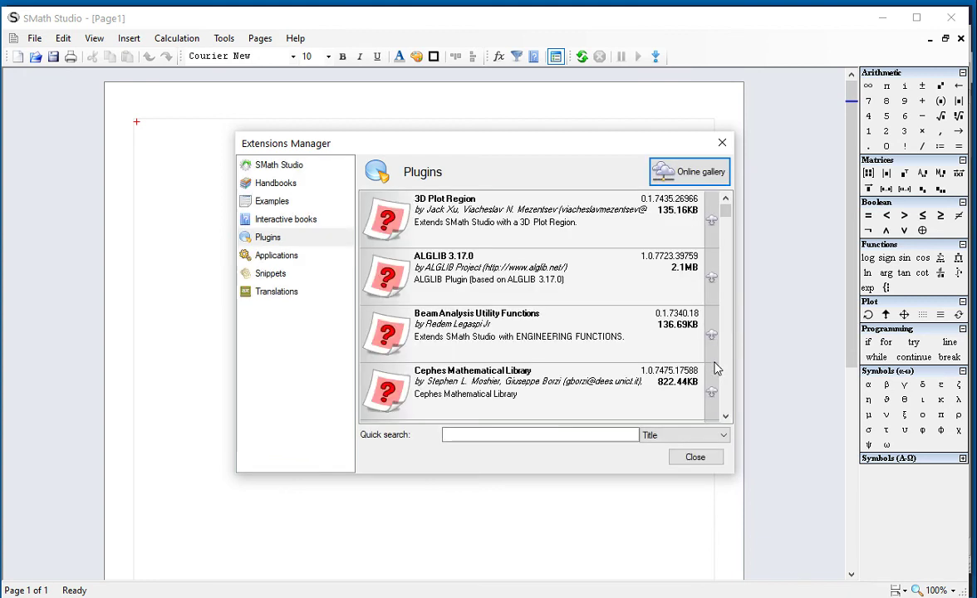
pyautogui.scroll(-3, 728, 379)
pyautogui.scroll(-12, 728, 382)
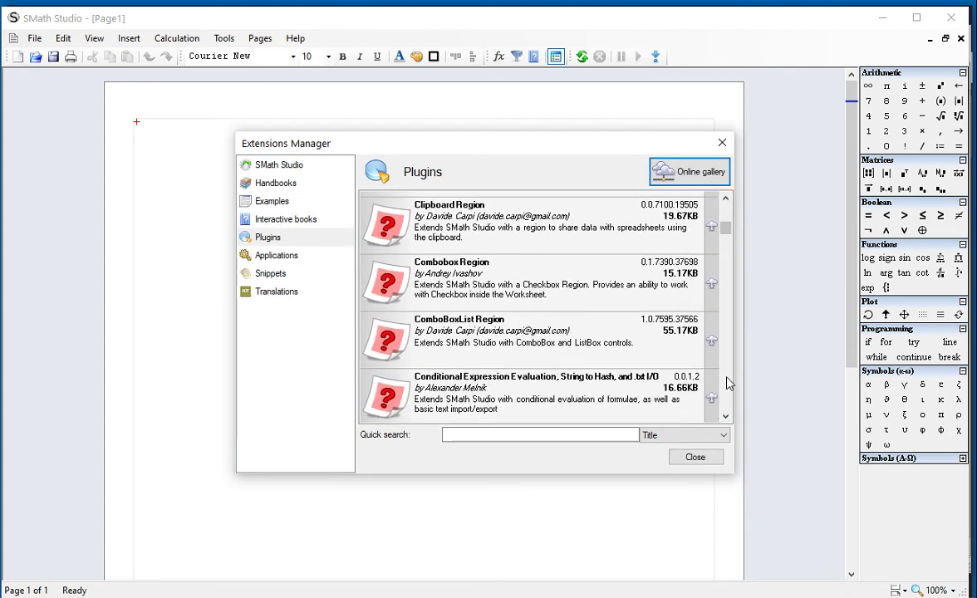
pyautogui.scroll(-10, 728, 382)
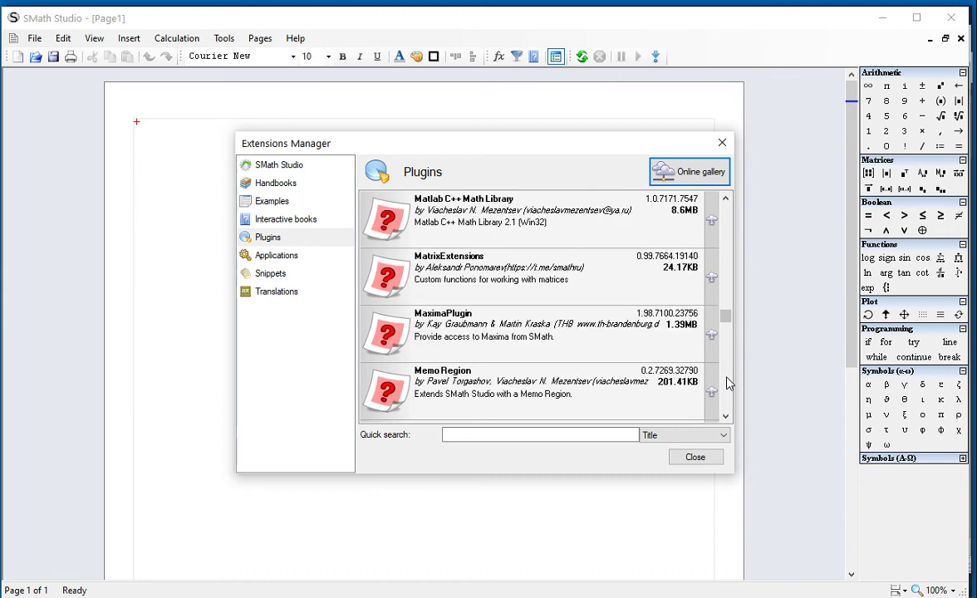
pyautogui.scroll(3, 723, 238)
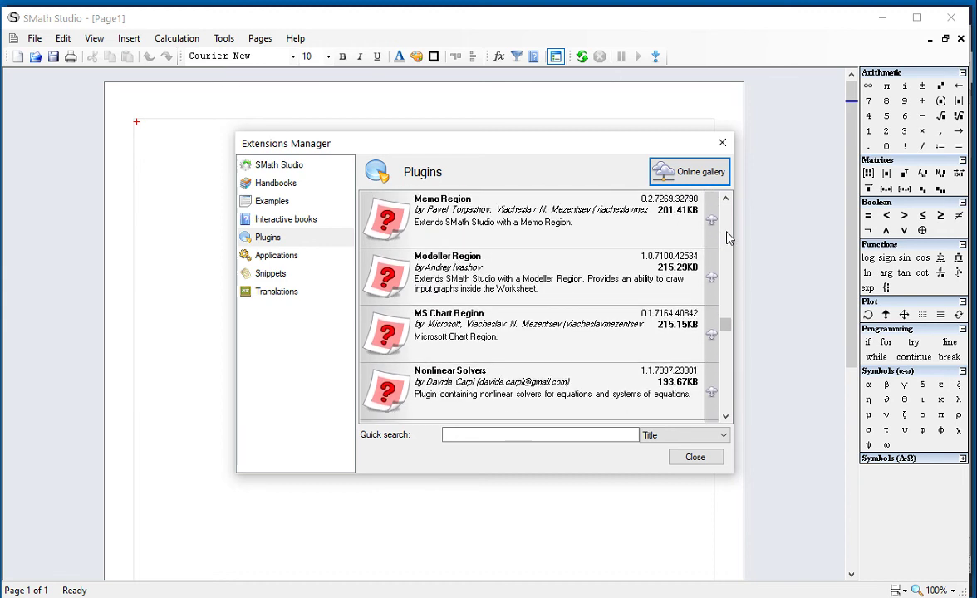
pyautogui.scroll(3, 727, 239)
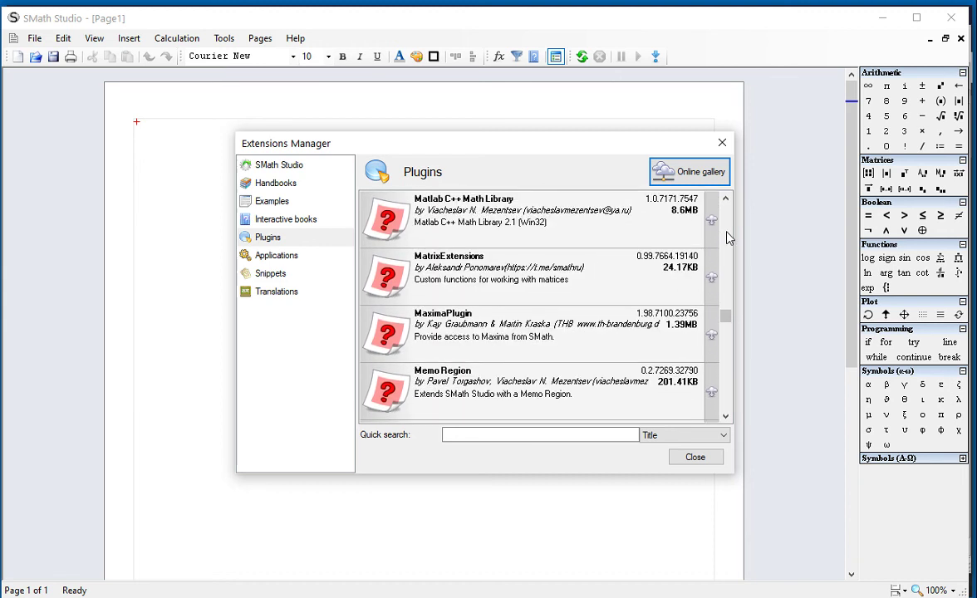
pyautogui.click(472, 331)
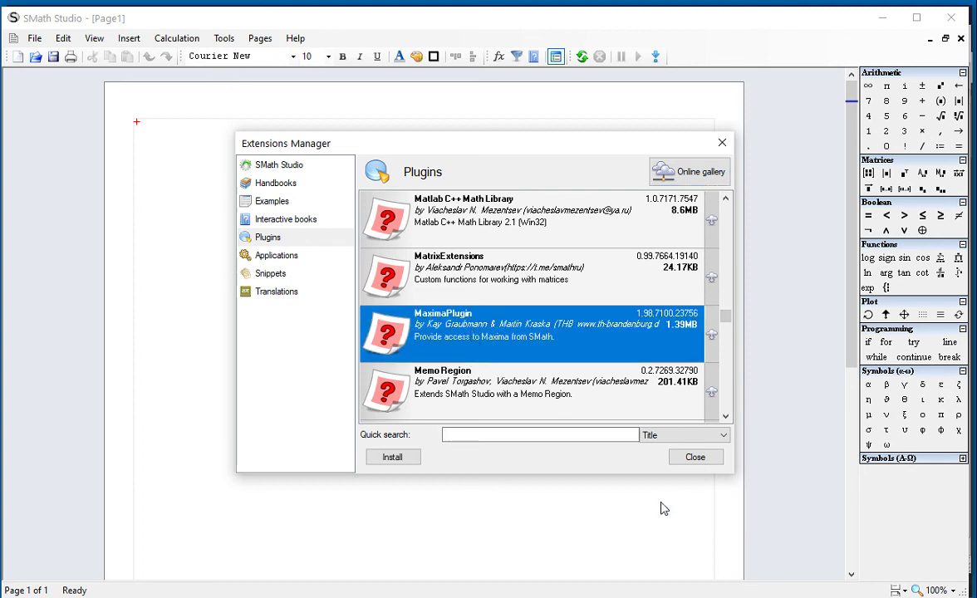
pyautogui.click(402, 460)
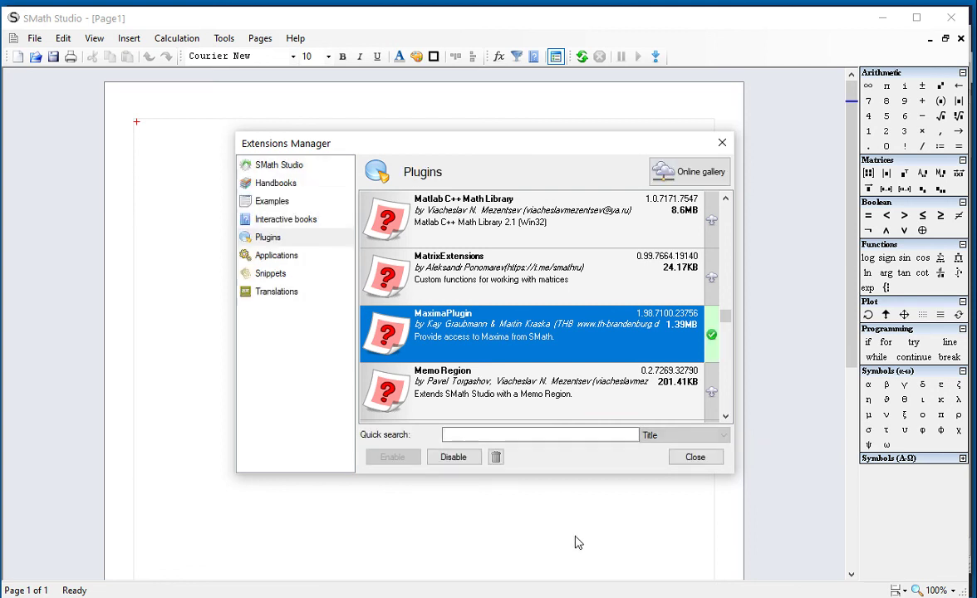
# Close the Extensions Manager to return to the empty Page1 worksheet
pyautogui.click(691, 457)
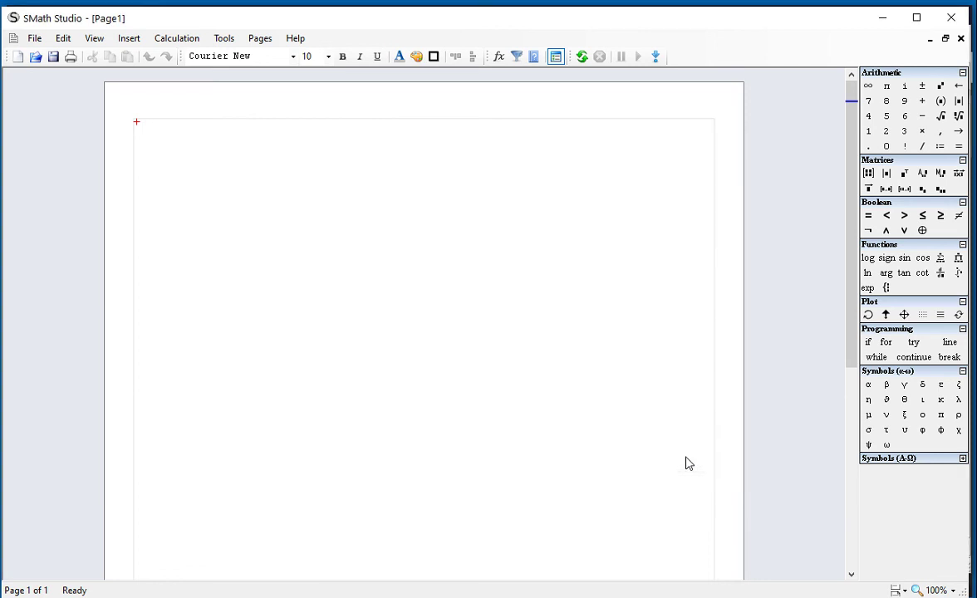